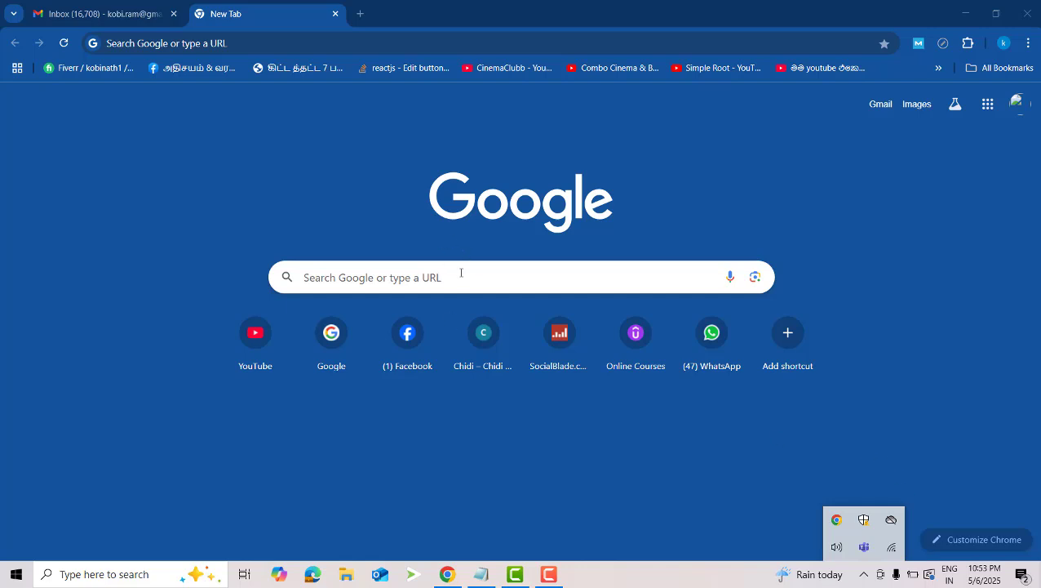
Open a new browser tab
{"action": "left_click", "coordinate": [344, 276]}
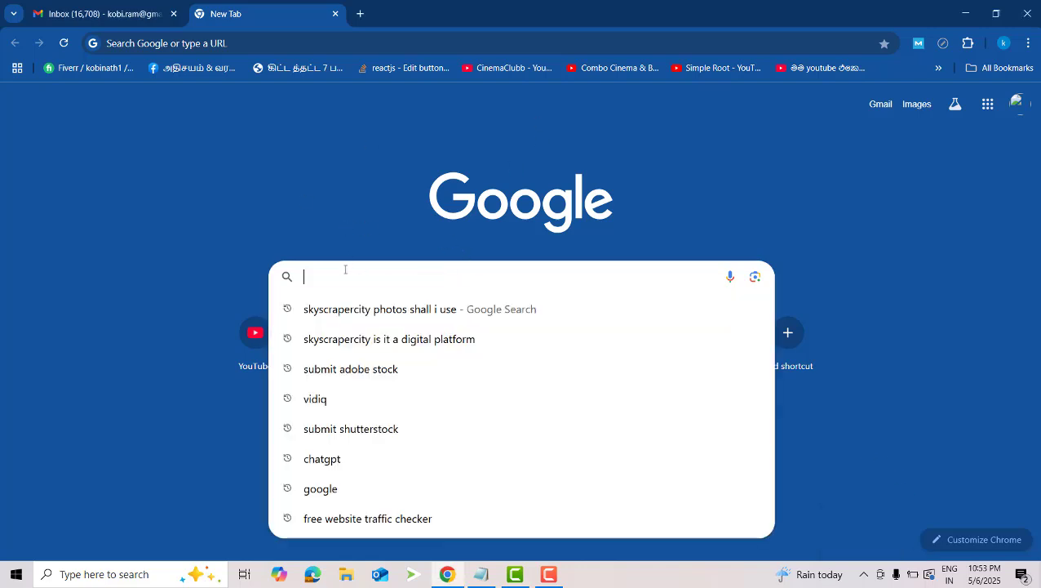
{"action": "left_click", "coordinate": [360, 14]}
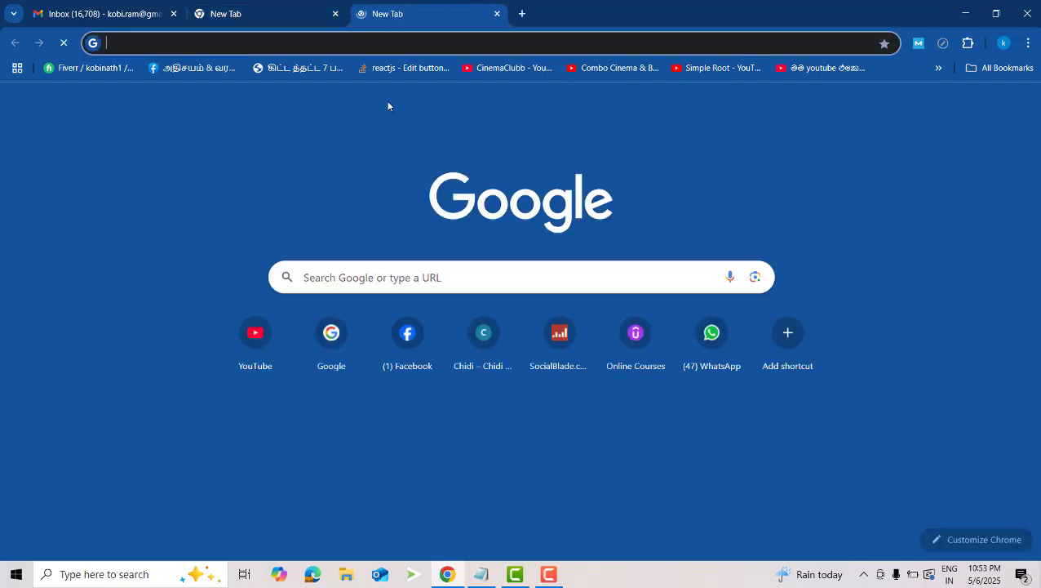
{"action": "left_click", "coordinate": [361, 274]}
{"action": "type", "text": "git"}
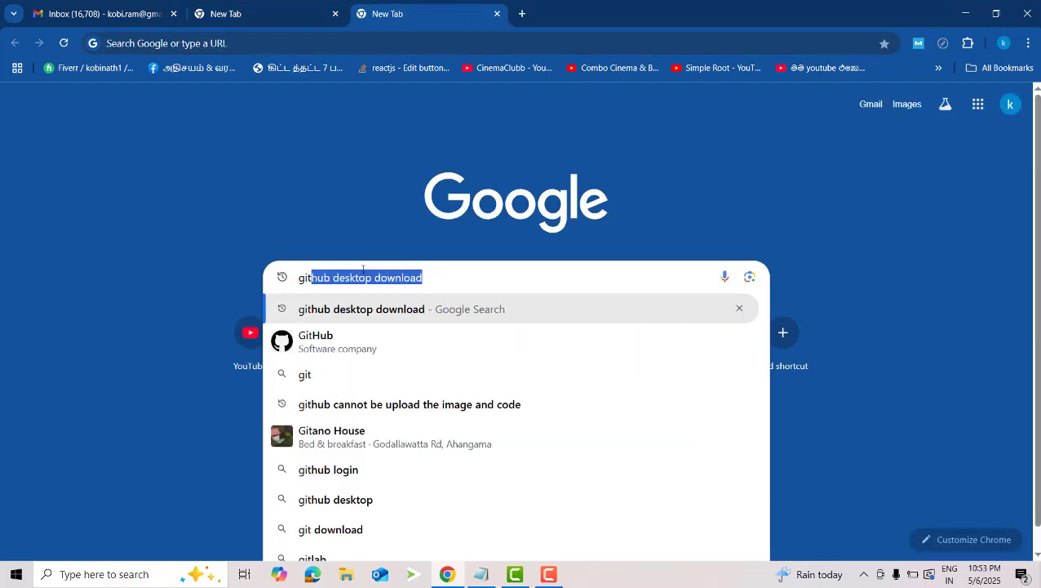
{"action": "key", "text": "End"}
{"action": "key", "text": "BackSpace"}
{"action": "key", "text": "BackSpace"}
{"action": "key", "text": "BackSpace"}
{"action": "key", "text": "BackSpace"}
{"action": "key", "text": "BackSpace"}
{"action": "key", "text": "BackSpace"}
{"action": "key", "text": "BackSpace"}
{"action": "key", "text": "BackSpace"}
{"action": "key", "text": "BackSpace"}
{"action": "key", "text": "BackSpace"}
{"action": "key", "text": "BackSpace"}
{"action": "key", "text": "BackSpace"}
{"action": "key", "text": "BackSpace"}
{"action": "key", "text": "BackSpace"}
{"action": "key", "text": "BackSpace"}
{"action": "key", "text": "BackSpace"}
{"action": "key", "text": "BackSpace"}
{"action": "key", "text": "BackSpace"}
{"action": "key", "text": "BackSpace"}
{"action": "key", "text": "BackSpace"}
{"action": "key", "text": "BackSpace"}
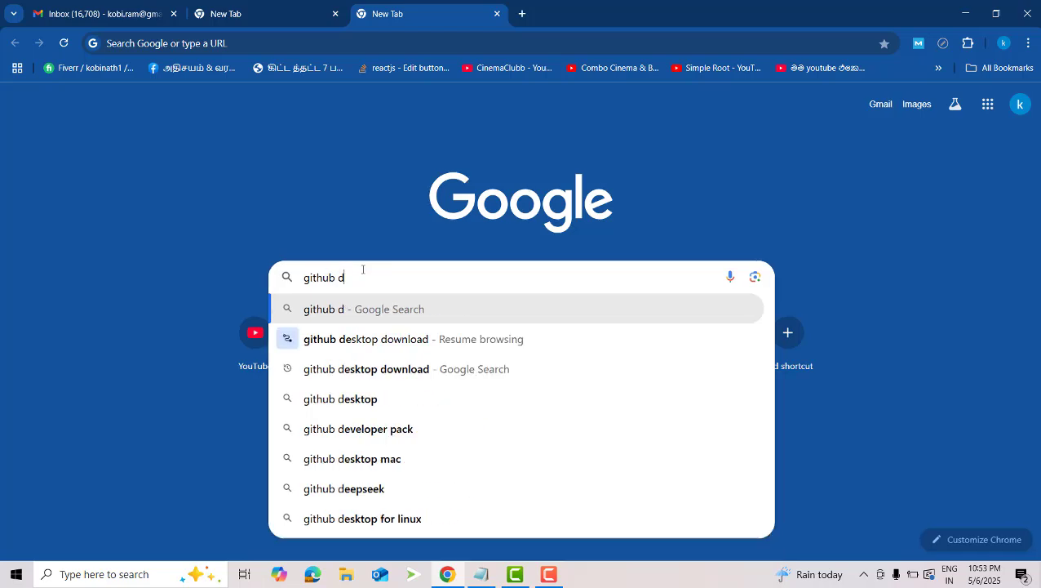
{"action": "key", "text": "BackSpace"}
Search Google for "what is github" and highlight the opening definition of GitHub in the AI Overview
{"action": "type", "text": "wha"}
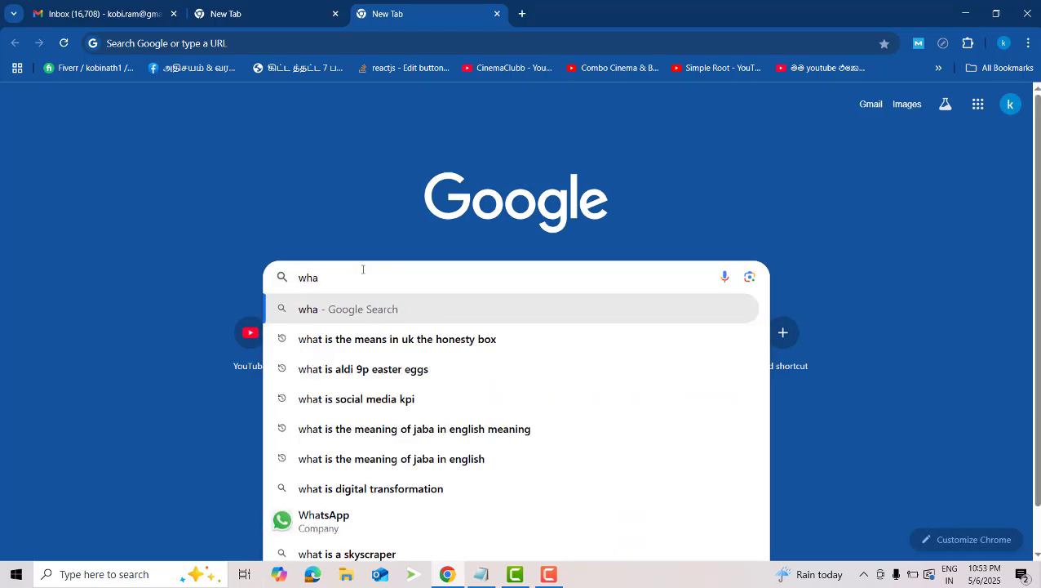
{"action": "key", "text": "Down"}
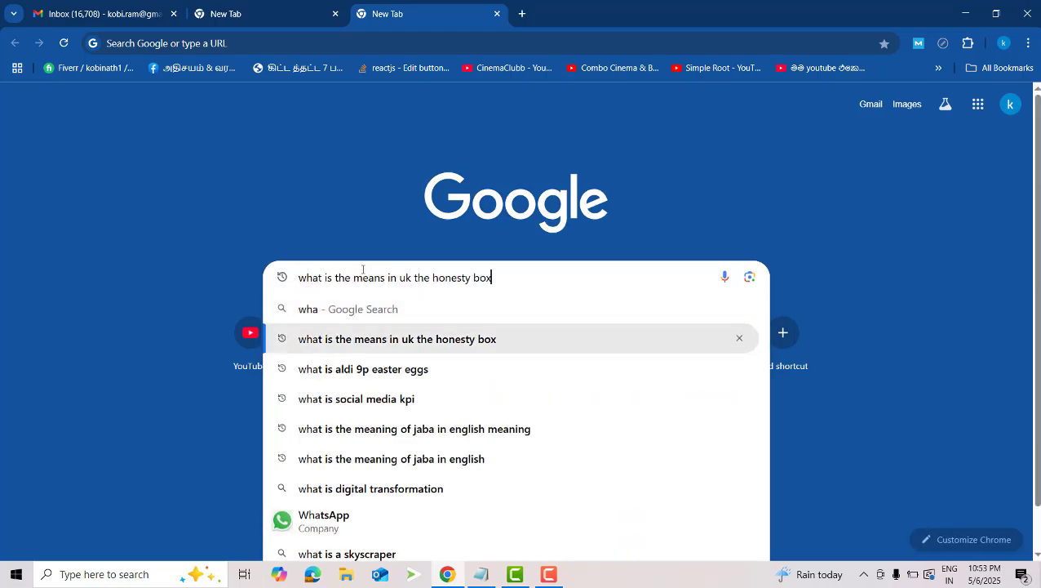
{"action": "key", "text": "BackSpace"}
{"action": "key", "text": "BackSpace"}
{"action": "key", "text": "BackSpace"}
{"action": "key", "text": "BackSpace"}
{"action": "key", "text": "BackSpace"}
{"action": "key", "text": "BackSpace"}
{"action": "key", "text": "BackSpace"}
{"action": "key", "text": "BackSpace"}
{"action": "key", "text": "BackSpace"}
{"action": "key", "text": "BackSpace"}
{"action": "key", "text": "BackSpace"}
{"action": "key", "text": "BackSpace"}
{"action": "key", "text": "BackSpace"}
{"action": "key", "text": "BackSpace"}
{"action": "key", "text": "BackSpace"}
{"action": "key", "text": "BackSpace"}
{"action": "key", "text": "BackSpace"}
{"action": "key", "text": "BackSpace"}
{"action": "key", "text": "BackSpace"}
{"action": "key", "text": "BackSpace"}
{"action": "key", "text": "BackSpace"}
{"action": "key", "text": "BackSpace"}
{"action": "key", "text": "BackSpace"}
{"action": "key", "text": "BackSpace"}
{"action": "key", "text": "BackSpace"}
{"action": "key", "text": "BackSpace"}
{"action": "key", "text": "BackSpace"}
{"action": "key", "text": "BackSpace"}
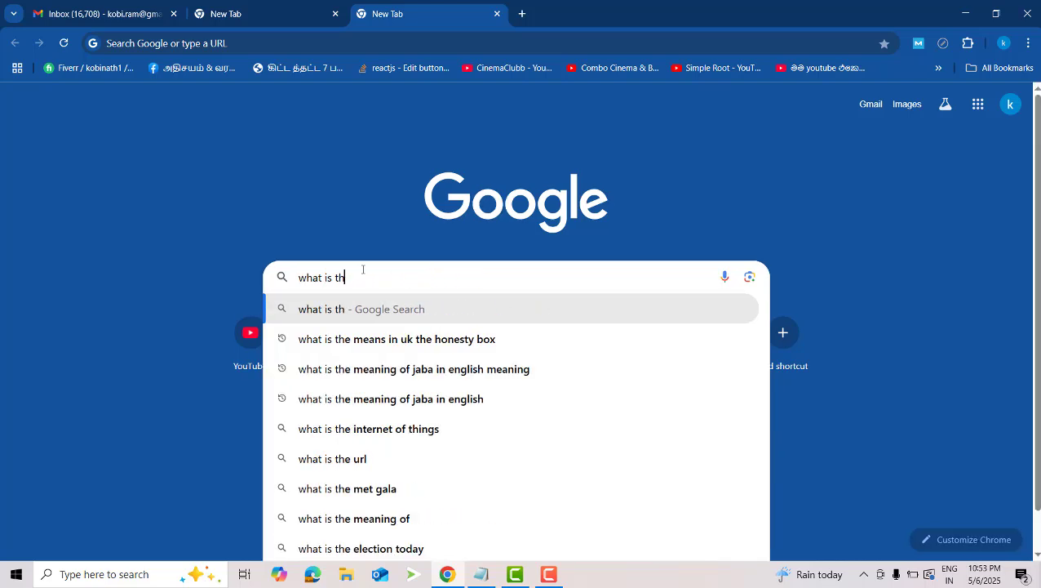
{"action": "type", "text": "github"}
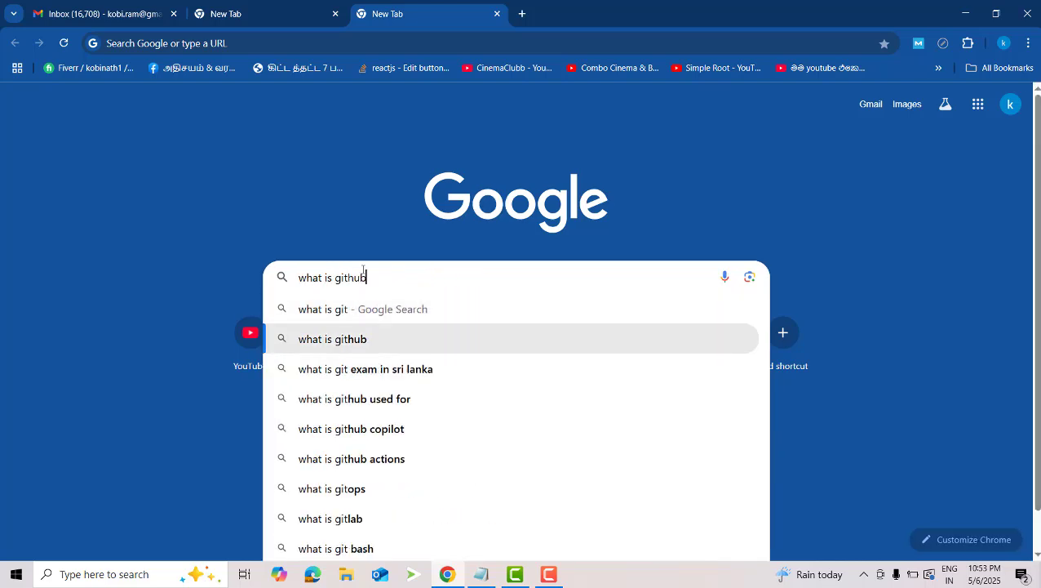
{"action": "key", "text": "Return"}
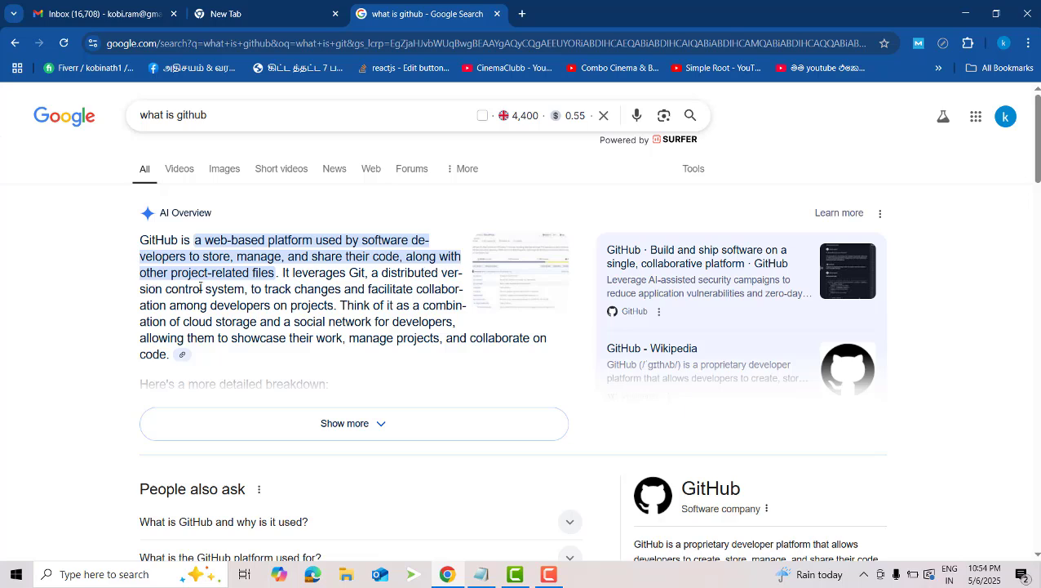
{"action": "left_click_drag", "start_coordinate": [275, 274], "coordinate": [114, 239]}
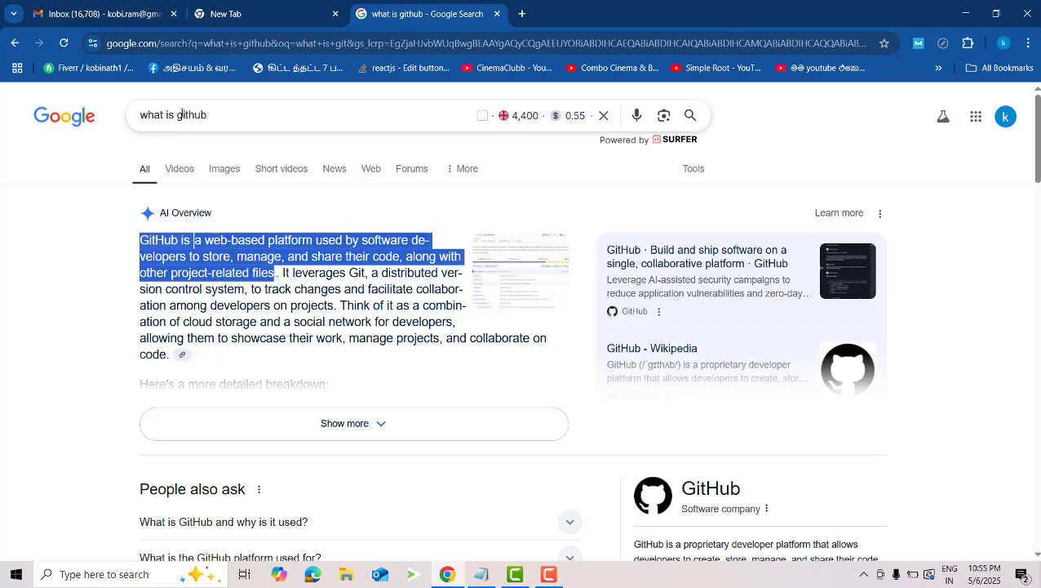
Shorten the search query to "github" and run that search
{"action": "left_click_drag", "start_coordinate": [177, 115], "coordinate": [139, 114]}
{"action": "key", "text": "BackSpace"}
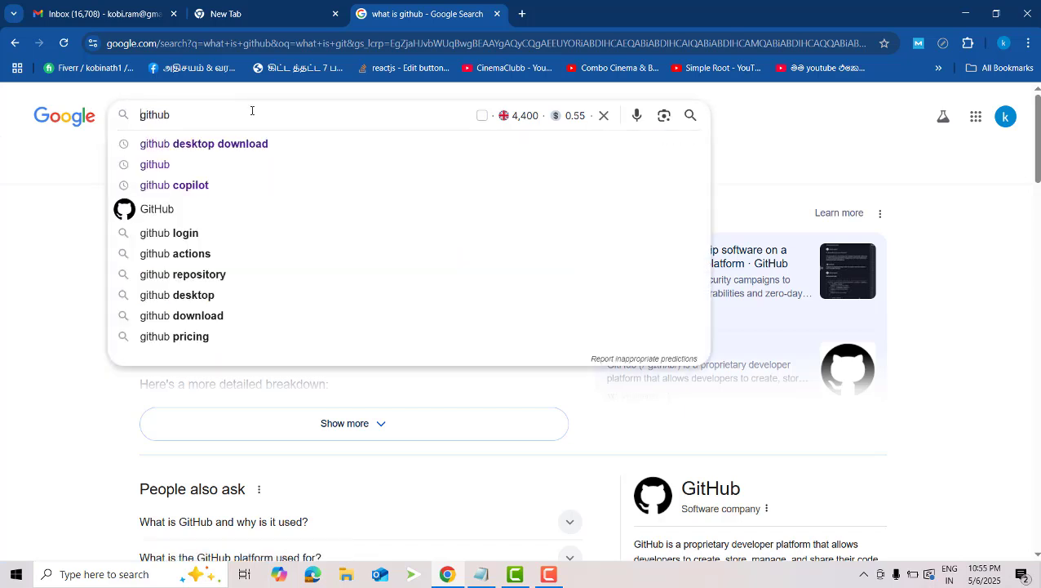
{"action": "left_click", "coordinate": [198, 166]}
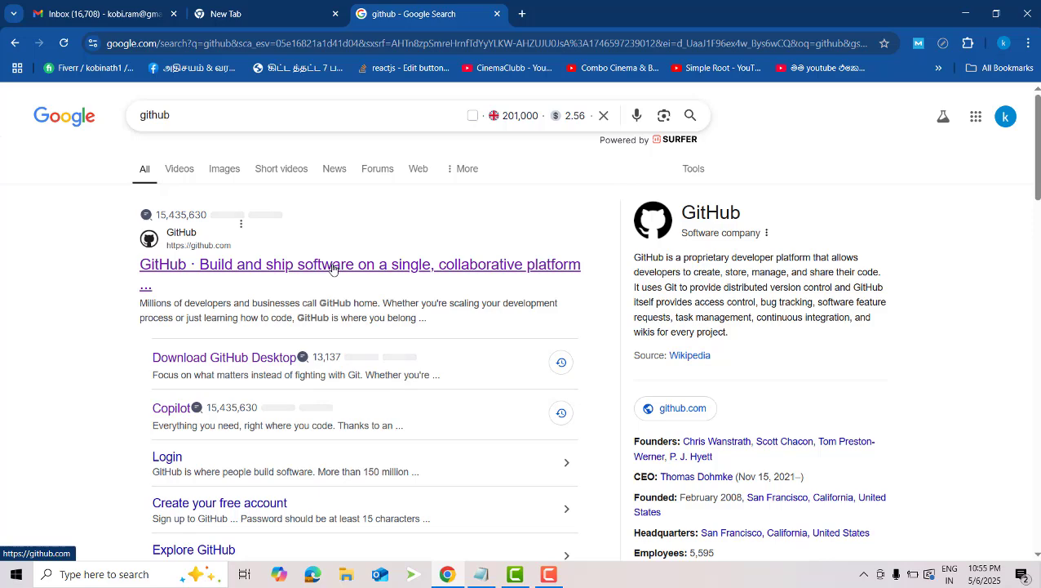
Find the Download GitHub Desktop page by searching "github desktop download" and start its Windows (64bit) download
{"action": "left_click", "coordinate": [222, 116]}
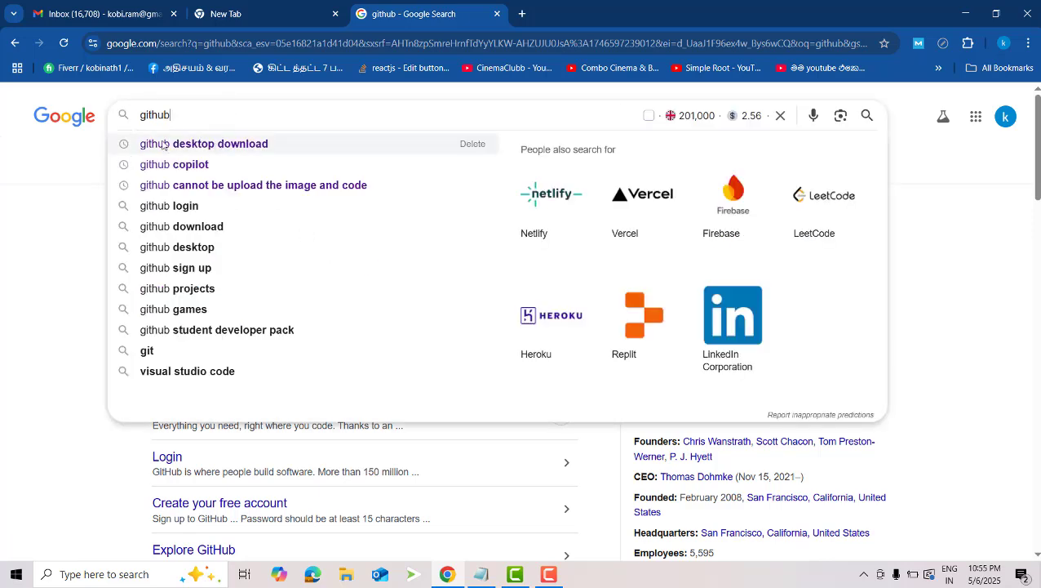
{"action": "left_click", "coordinate": [205, 149]}
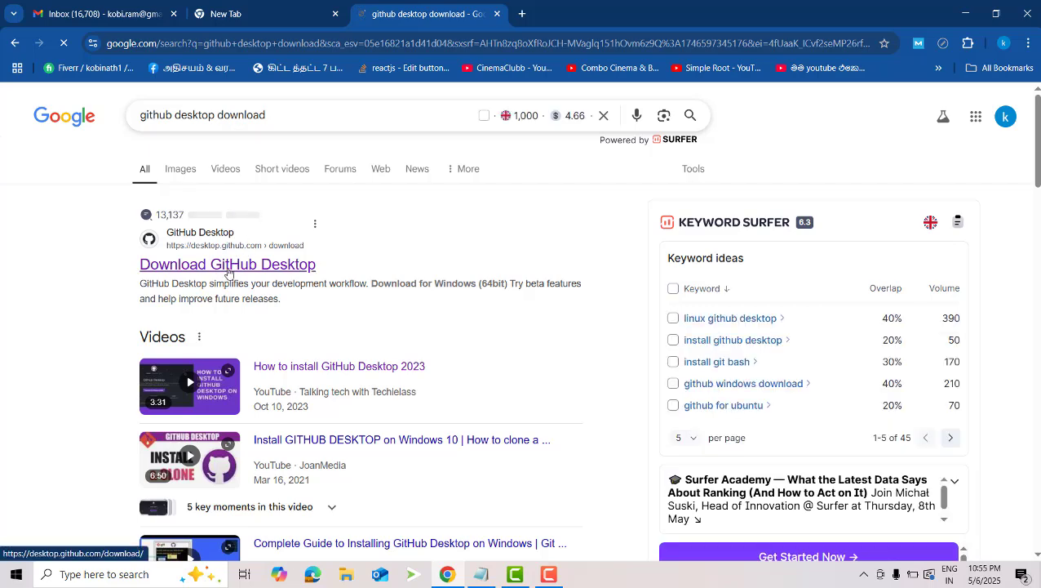
{"action": "left_click", "coordinate": [228, 266]}
{"action": "left_click", "coordinate": [237, 351]}
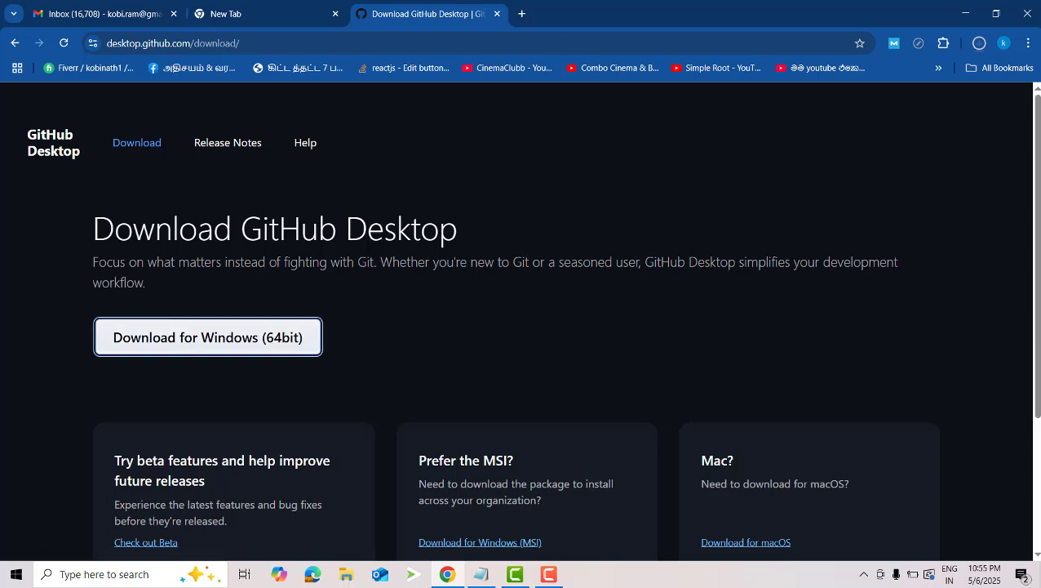
Check the installer's progress in the recent download history and look over the other download options on the page
{"action": "left_click", "coordinate": [979, 42]}
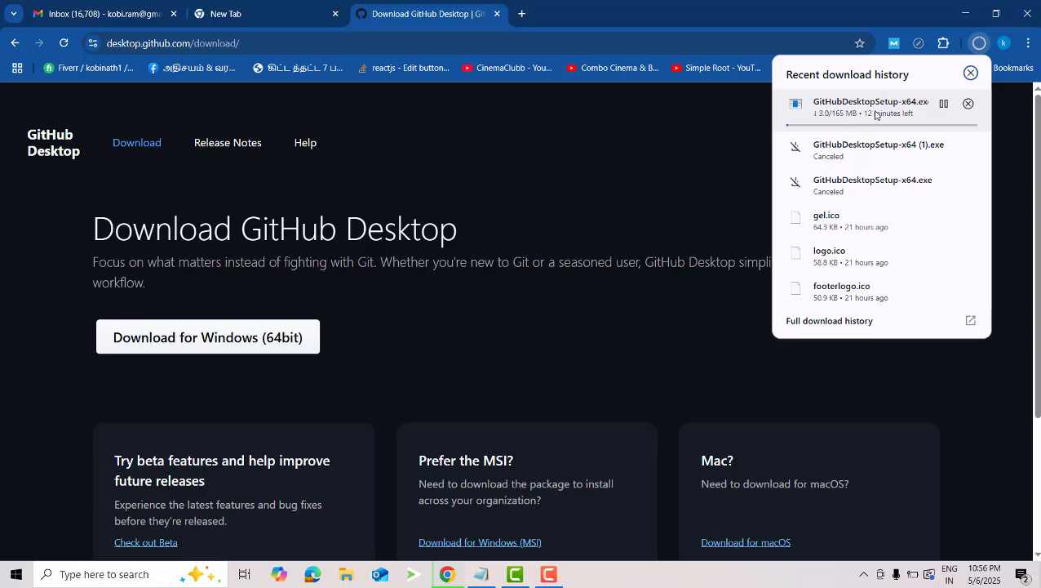
{"action": "left_click", "coordinate": [642, 152]}
{"action": "scroll", "coordinate": [688, 200], "scroll_direction": "down", "scroll_amount": 2}
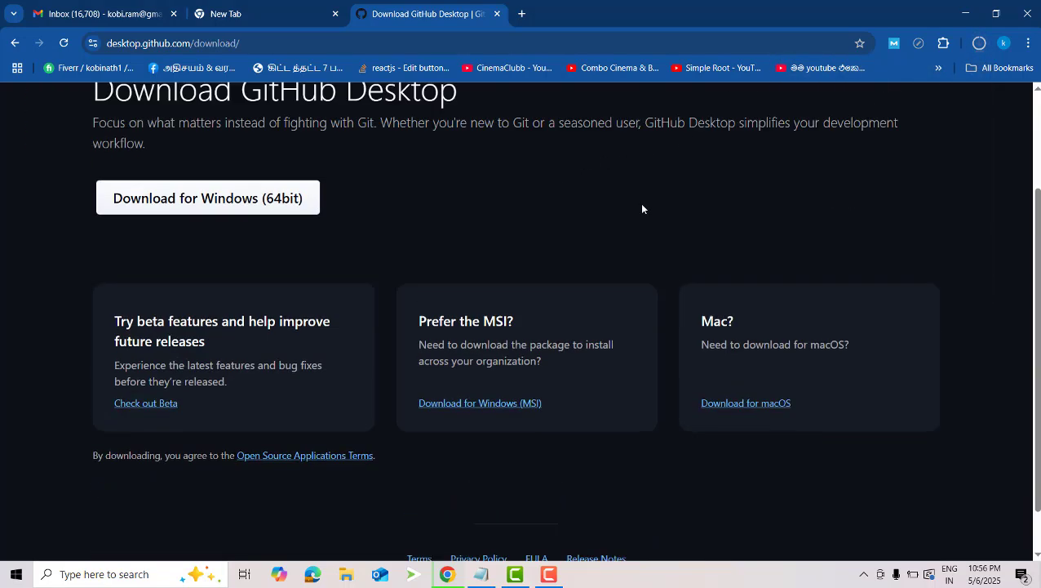
{"action": "scroll", "coordinate": [642, 209], "scroll_direction": "up", "scroll_amount": 2}
{"action": "left_click", "coordinate": [549, 574]}
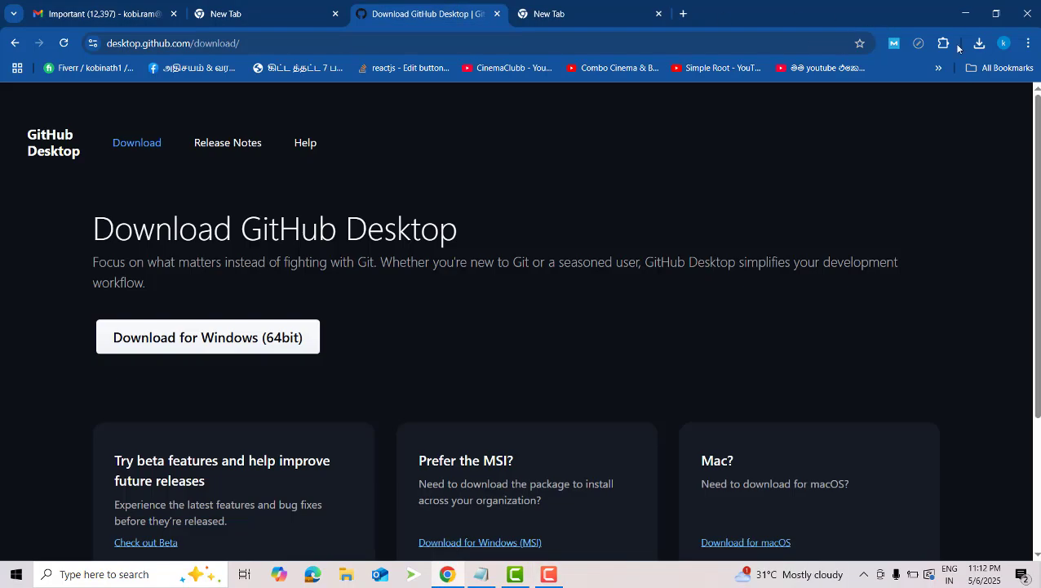
Show the downloaded GitHubDesktopSetup-x64 installer in its folder and run it
{"action": "left_click", "coordinate": [978, 43]}
{"action": "left_click", "coordinate": [943, 107]}
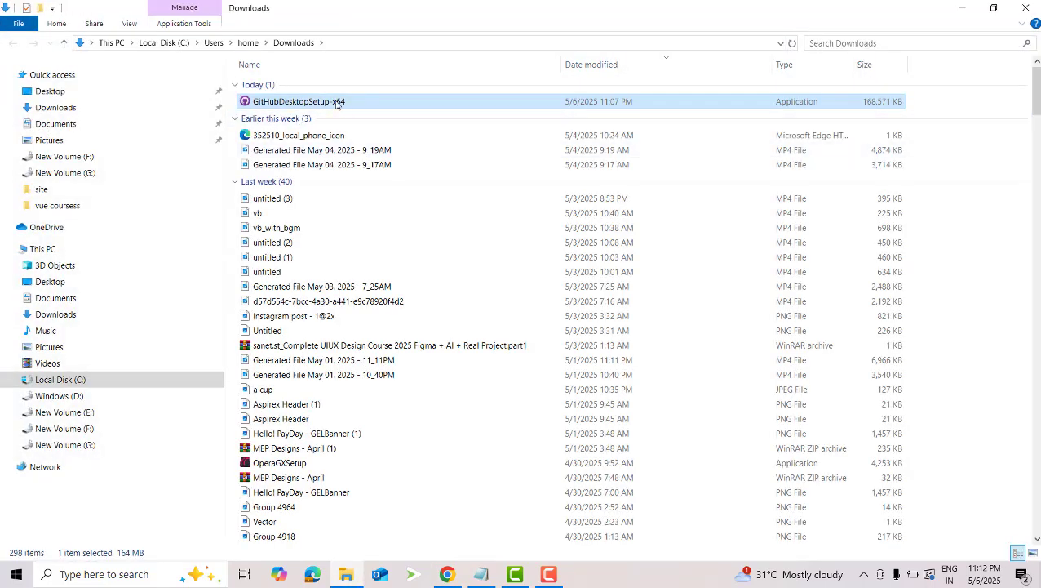
{"action": "double_click", "coordinate": [410, 106]}
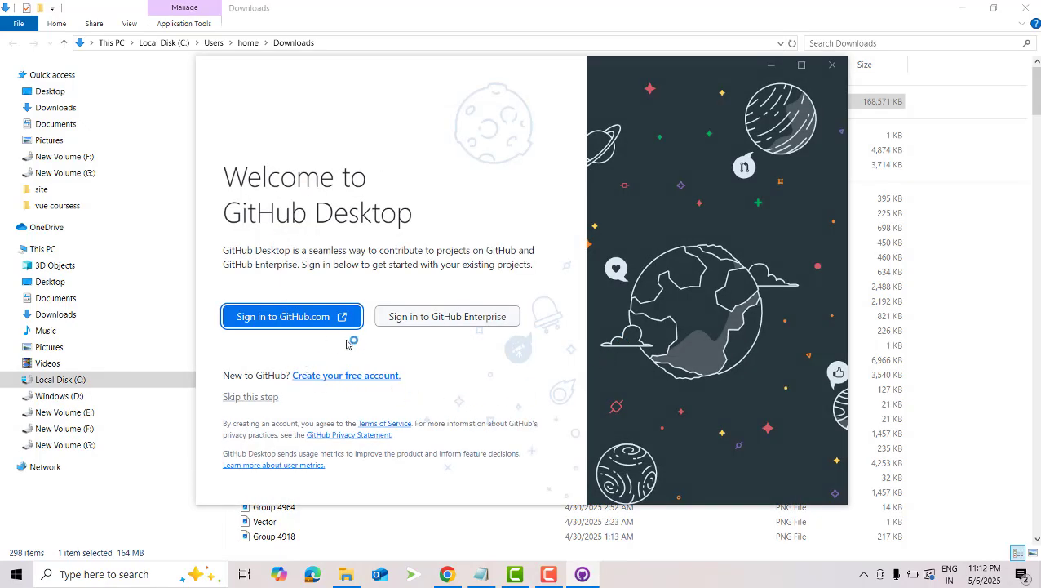
Start signing in to GitHub.com from GitHub Desktop and copy the URL of the sign-in page in Edge
{"action": "left_click", "coordinate": [297, 317]}
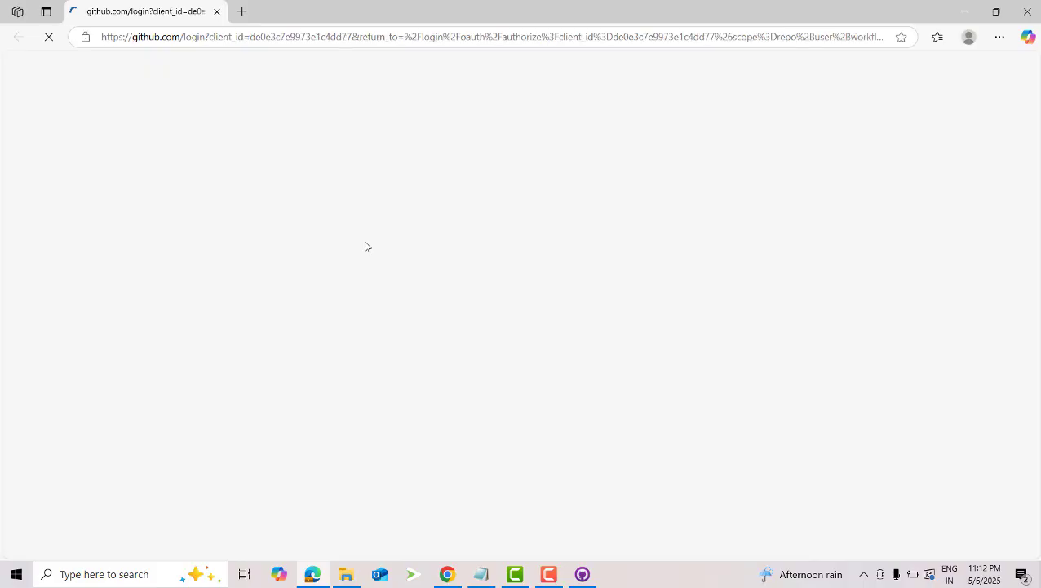
{"action": "left_click", "coordinate": [757, 38]}
{"action": "key", "text": "ctrl+c"}
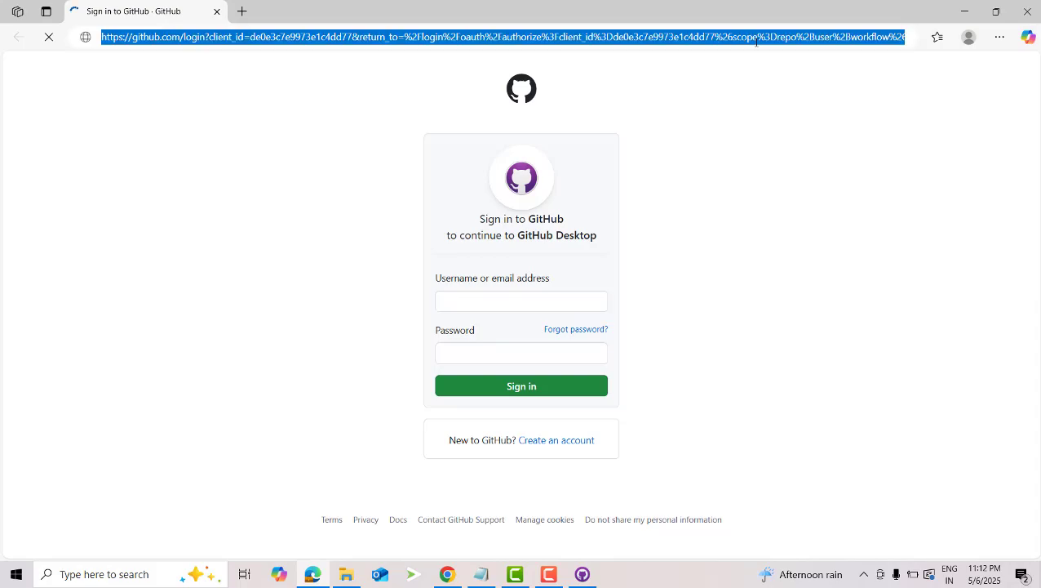
Switch to Chrome and load the copied GitHub sign-in URL in the empty tab
{"action": "left_click", "coordinate": [448, 574]}
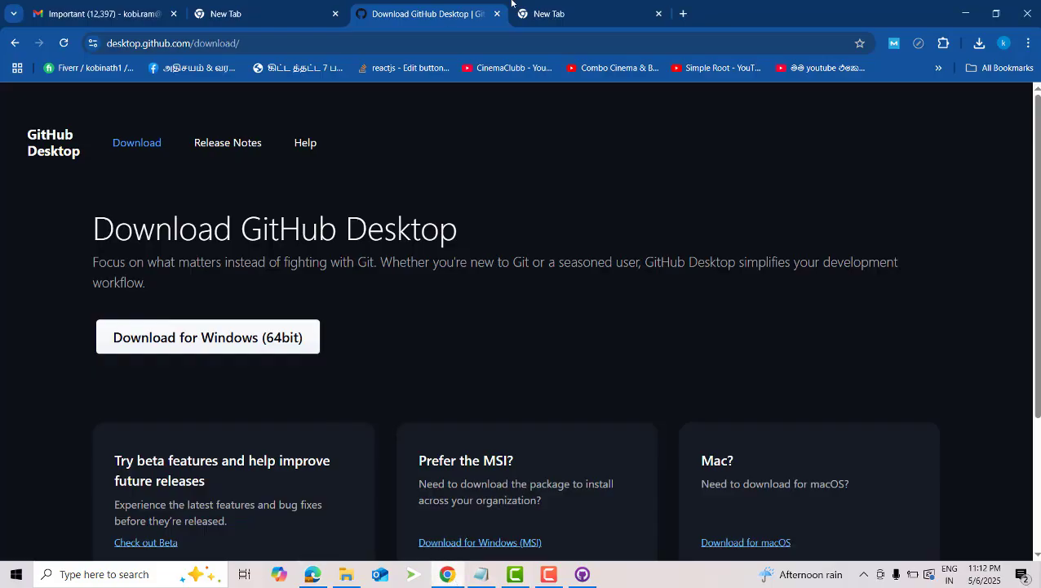
{"action": "left_click", "coordinate": [616, 6]}
{"action": "left_click", "coordinate": [598, 44]}
{"action": "key", "text": "ctrl+v"}
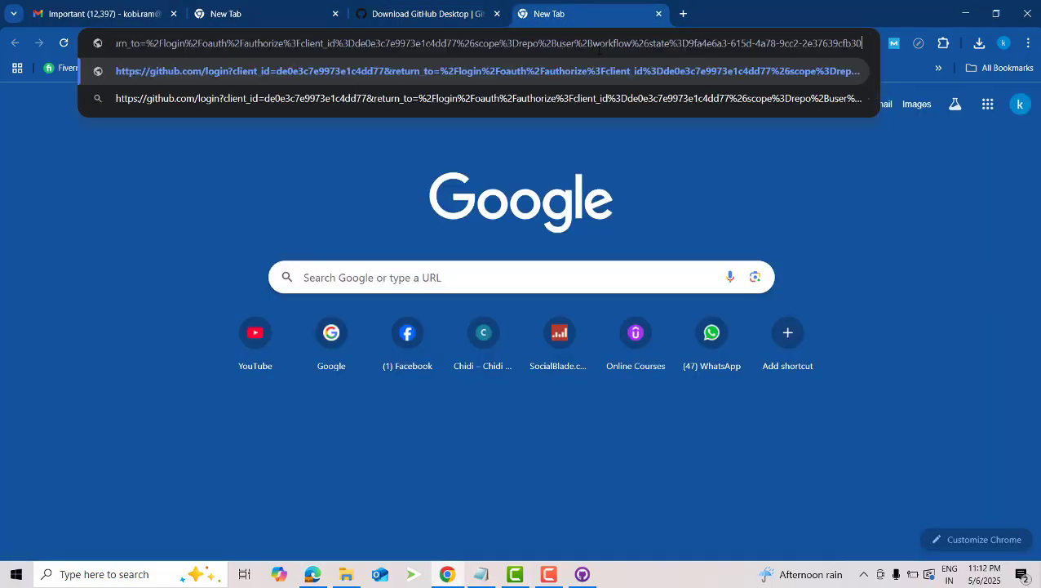
{"action": "key", "text": "Return"}
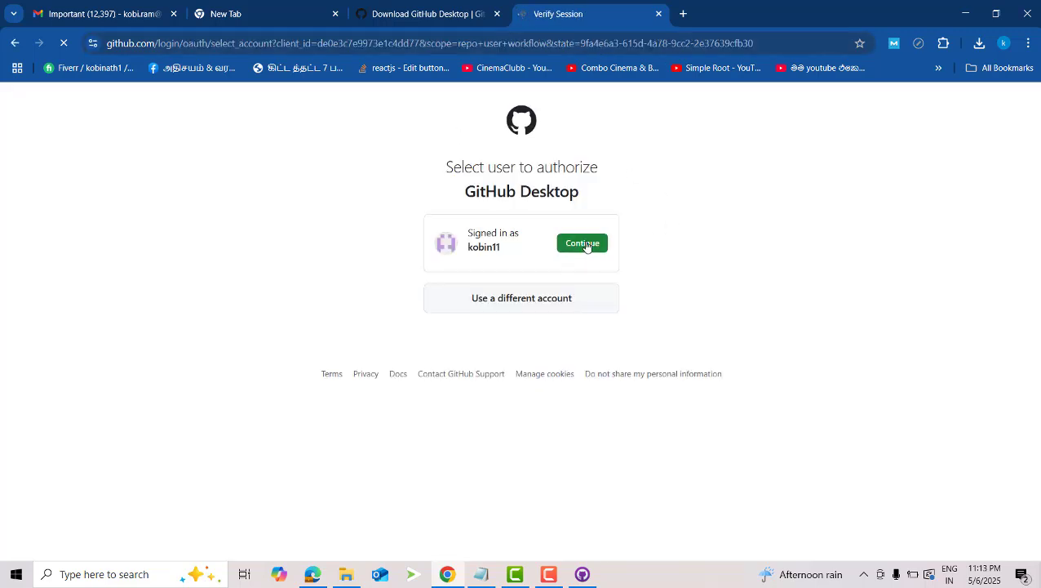
Continue with the signed-in GitHub account and authorize GitHub Desktop to access it
{"action": "left_click", "coordinate": [577, 248]}
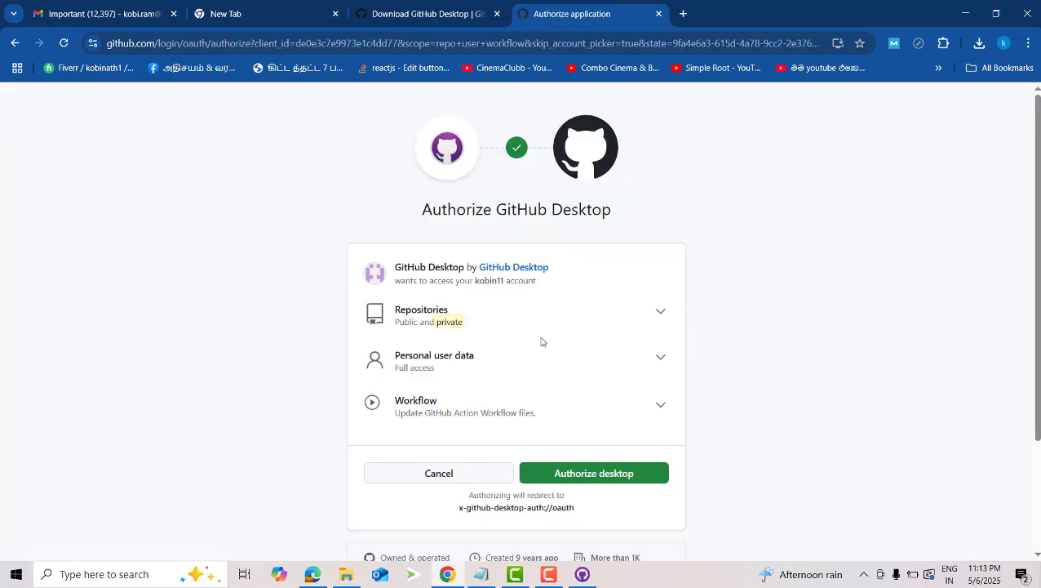
{"action": "left_click", "coordinate": [598, 475]}
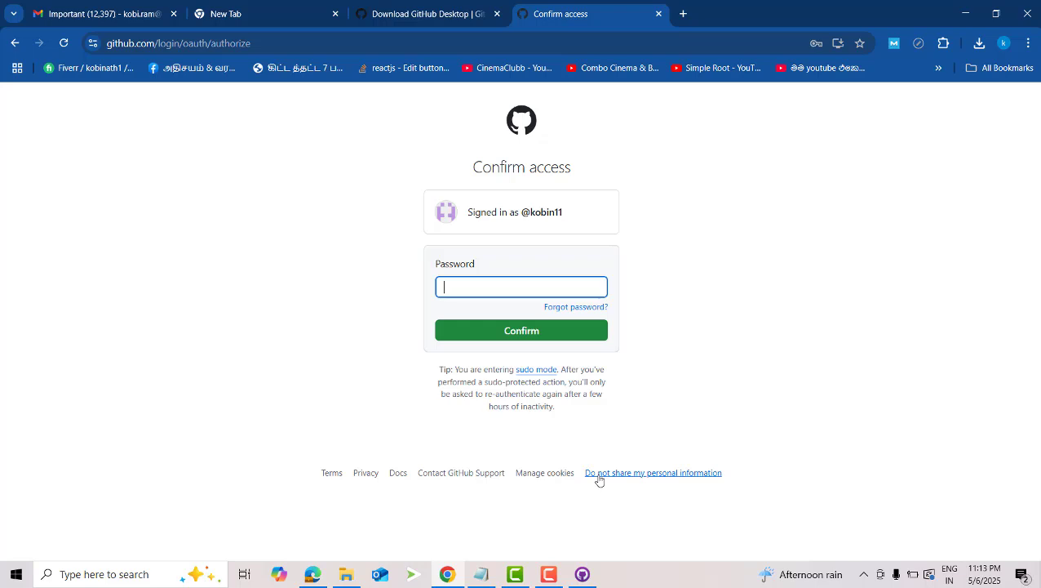
Confirm access with the saved account password and allow the browser to open GitHub Desktop
{"action": "left_click", "coordinate": [556, 286]}
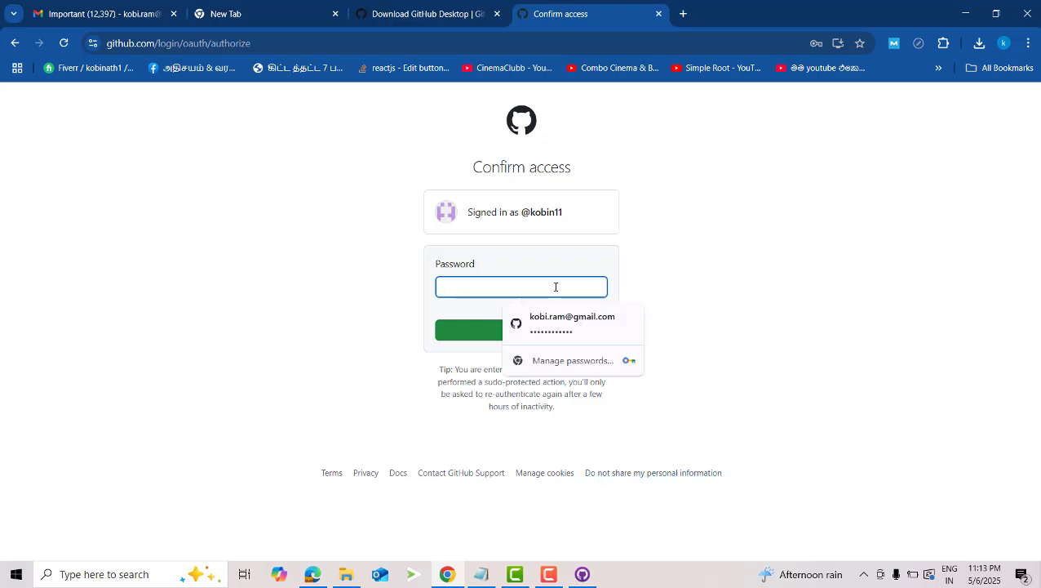
{"action": "left_click", "coordinate": [560, 320]}
{"action": "left_click", "coordinate": [508, 331]}
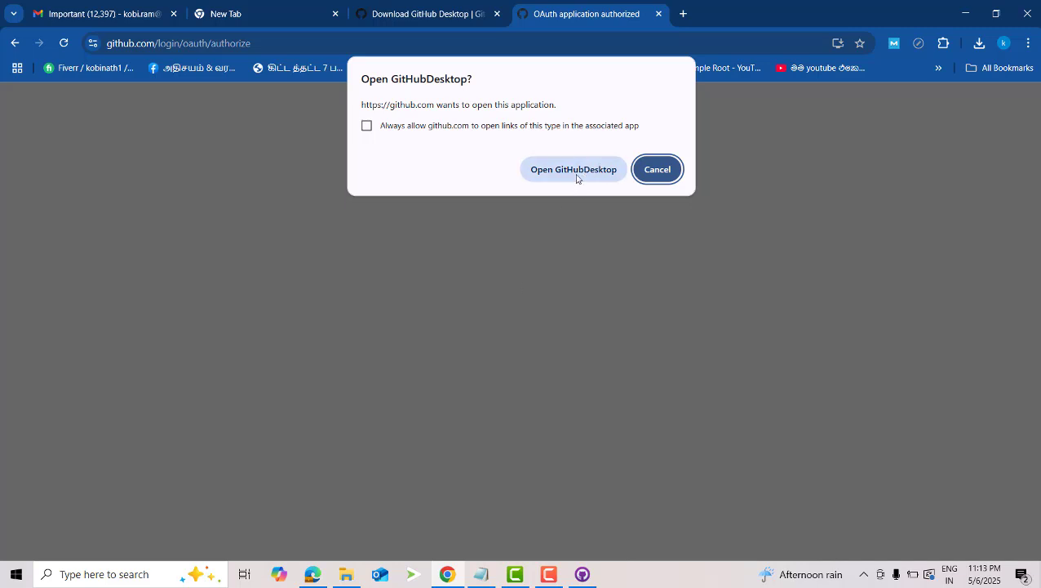
{"action": "left_click", "coordinate": [576, 174]}
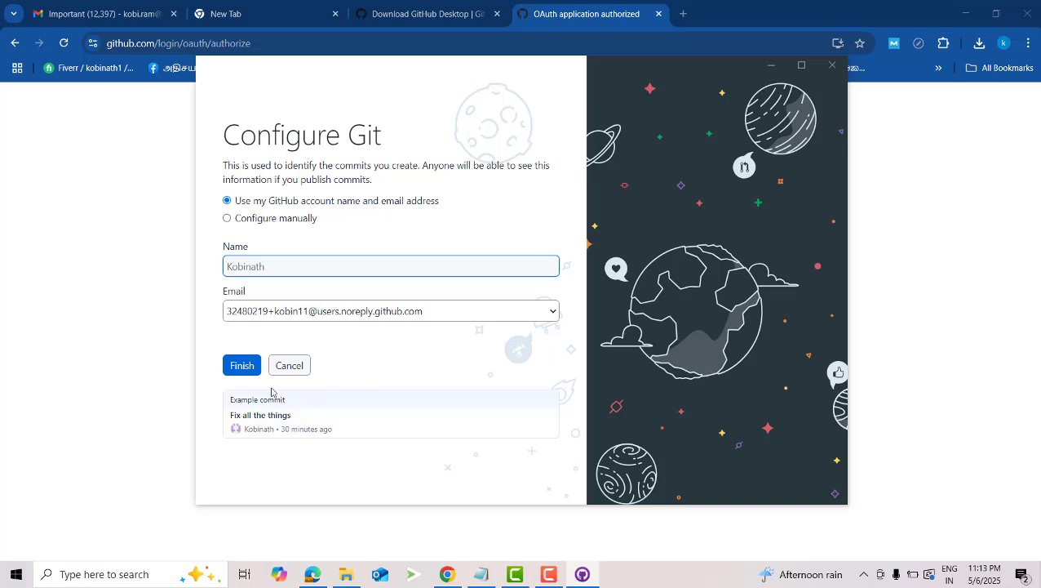
Choose the account's personal Gmail address as the Git commit email and finish the Git configuration
{"action": "left_click", "coordinate": [523, 311]}
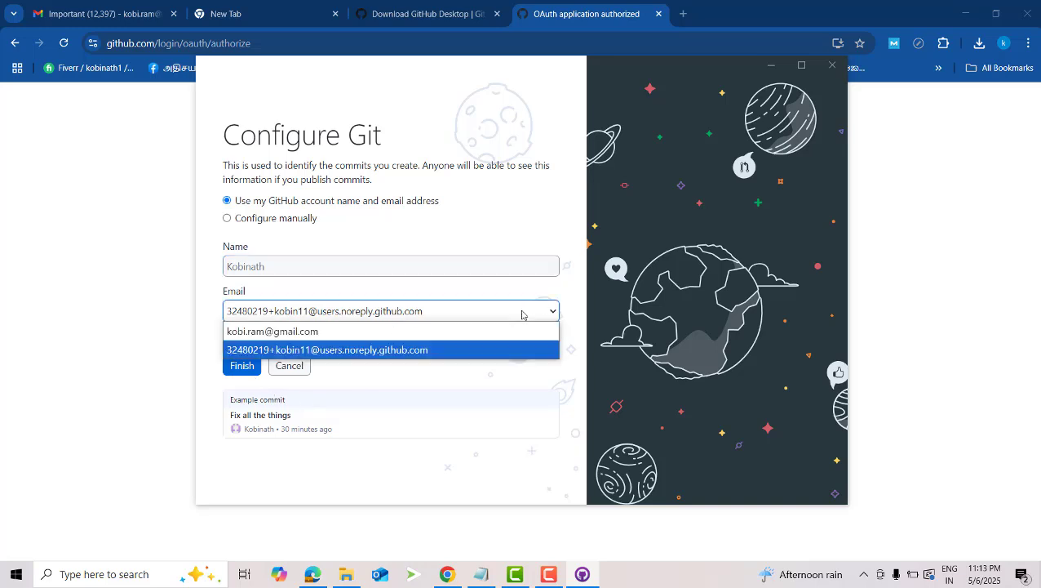
{"action": "left_click", "coordinate": [454, 329]}
{"action": "left_click", "coordinate": [248, 364]}
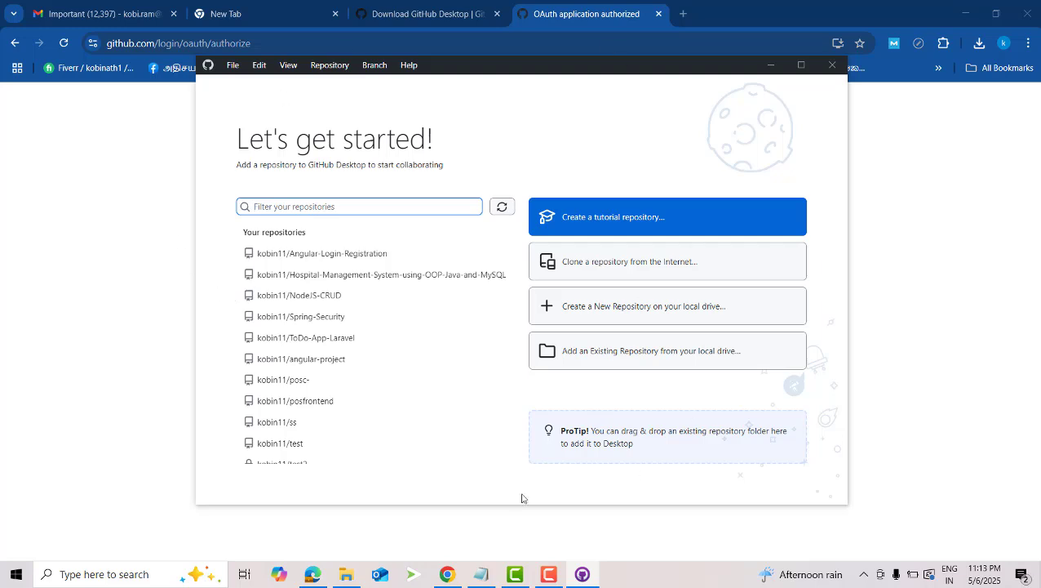
Look through the list of the account's repositories on the Let's get started screen
{"action": "scroll", "coordinate": [400, 319], "scroll_direction": "down", "scroll_amount": 3}
{"action": "scroll", "coordinate": [408, 320], "scroll_direction": "up", "scroll_amount": 3}
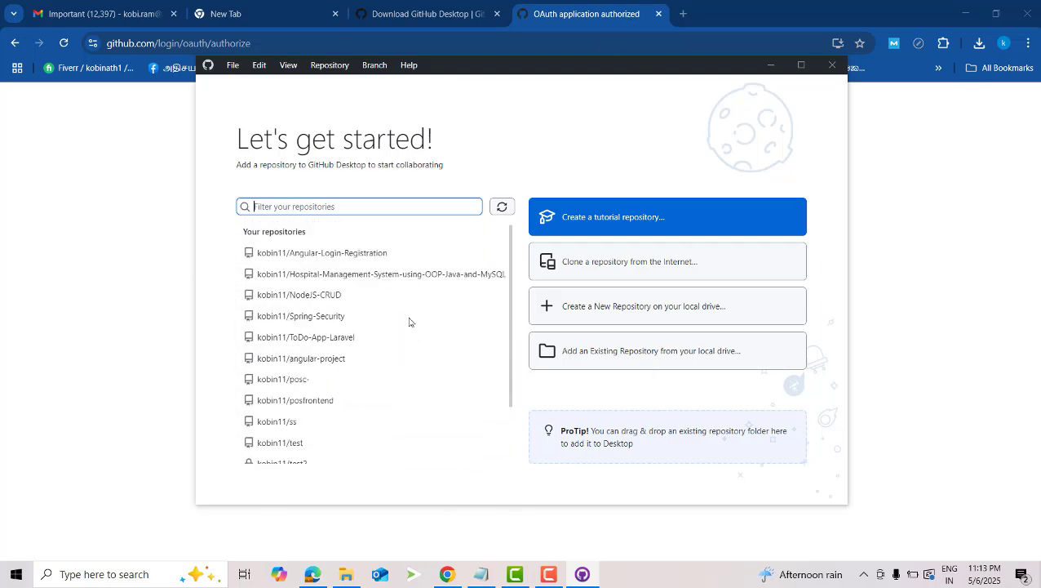
{"action": "scroll", "coordinate": [410, 322], "scroll_direction": "down", "scroll_amount": 3}
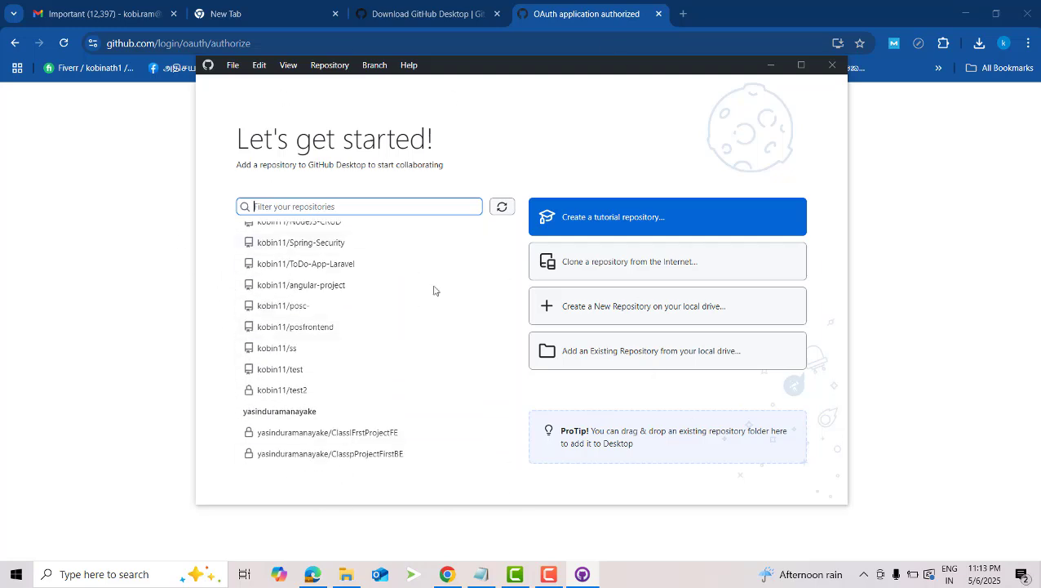
{"action": "scroll", "coordinate": [424, 372], "scroll_direction": "up", "scroll_amount": 3}
{"action": "scroll", "coordinate": [437, 277], "scroll_direction": "down", "scroll_amount": 3}
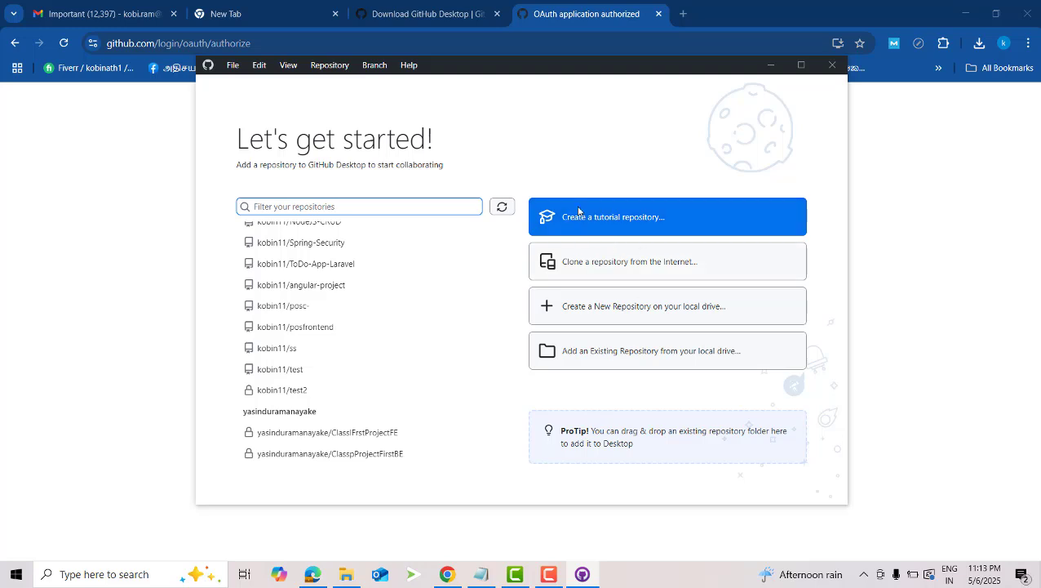
Create the tutorial repository on the local machine and the GitHub account, and maximize the GitHub Desktop window
{"action": "left_click", "coordinate": [639, 225]}
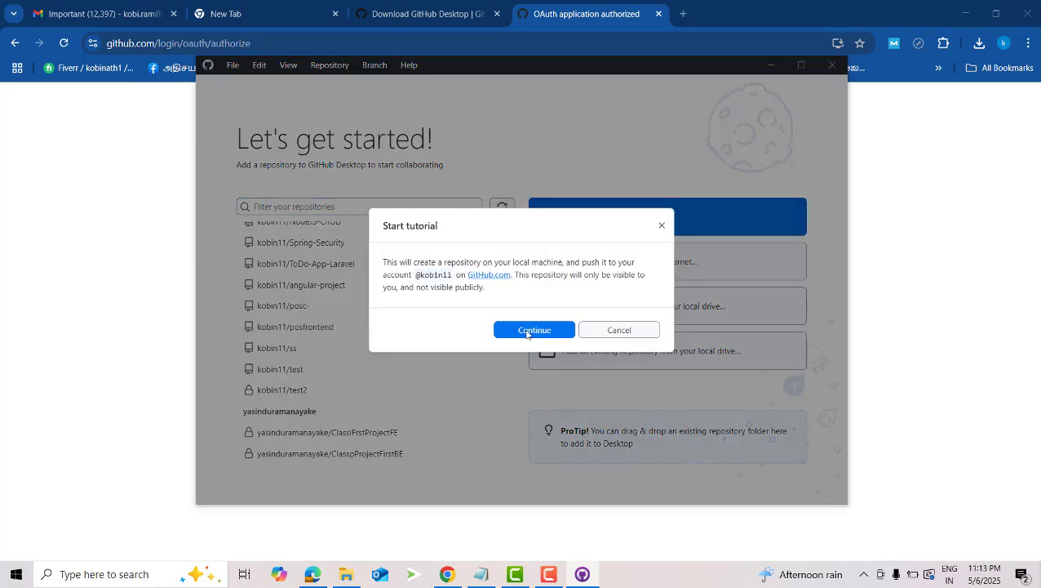
{"action": "left_click", "coordinate": [527, 330]}
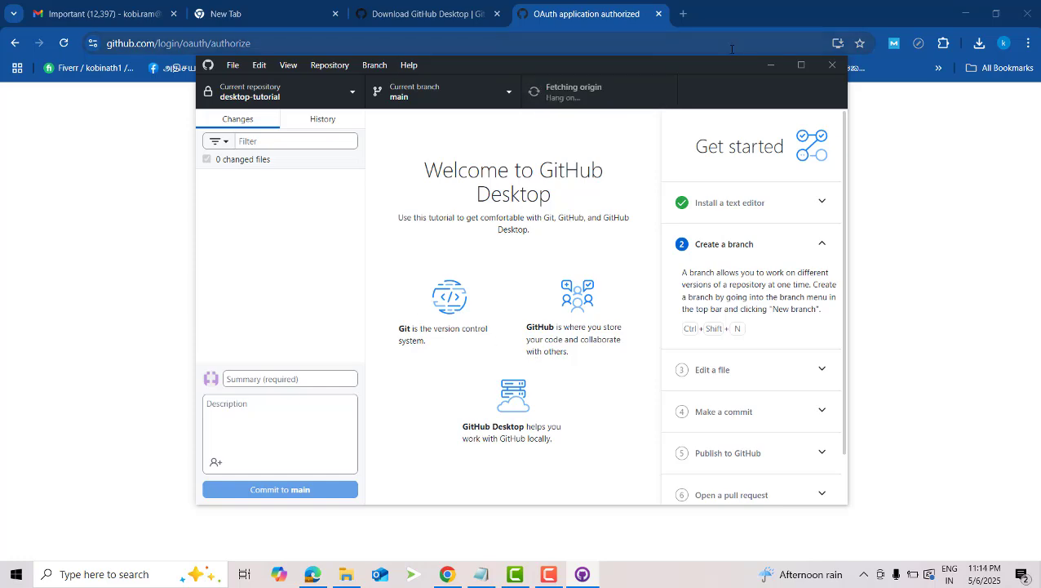
{"action": "left_click", "coordinate": [801, 65]}
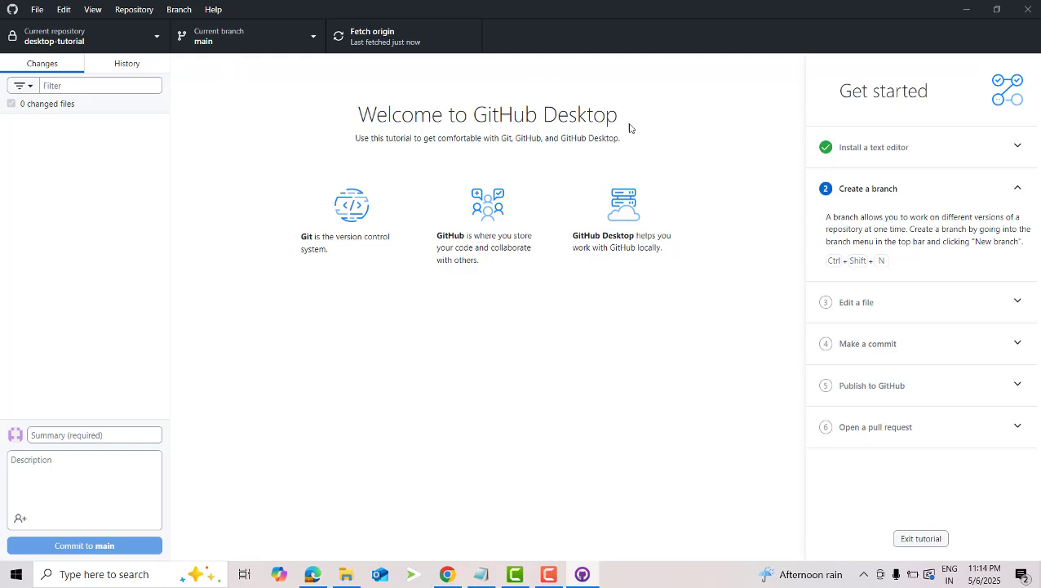
Switch to Chrome to close the OAuth authorization page, and return to GitHub Desktop to close it
{"action": "left_click", "coordinate": [447, 574]}
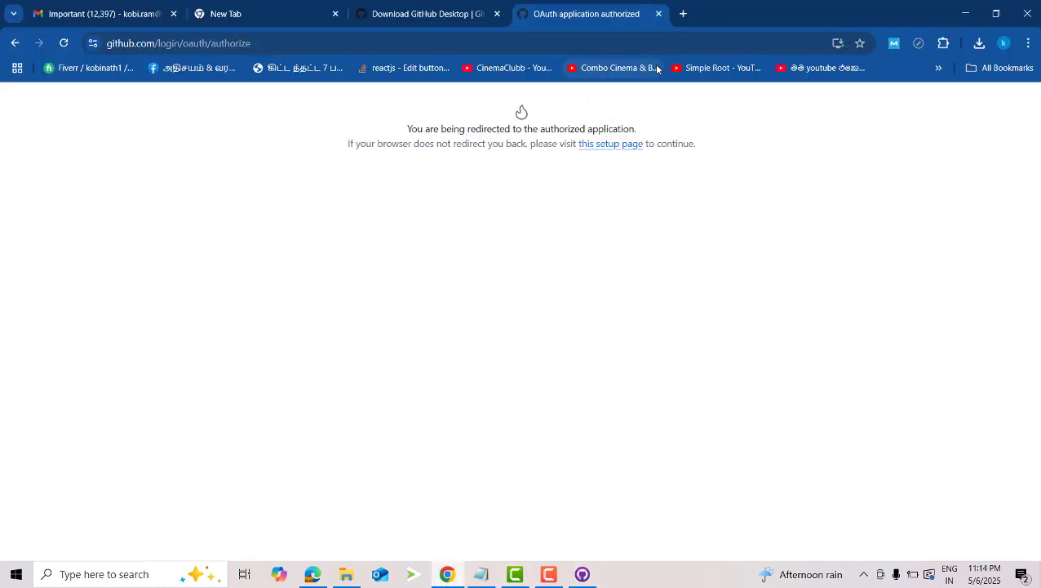
{"action": "left_click", "coordinate": [658, 14]}
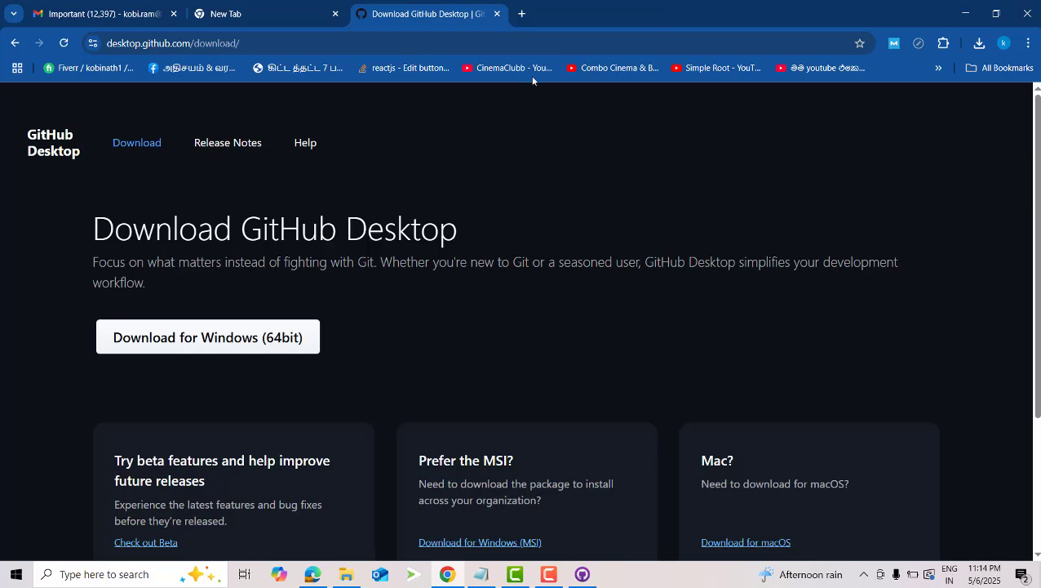
{"action": "left_click", "coordinate": [575, 580]}
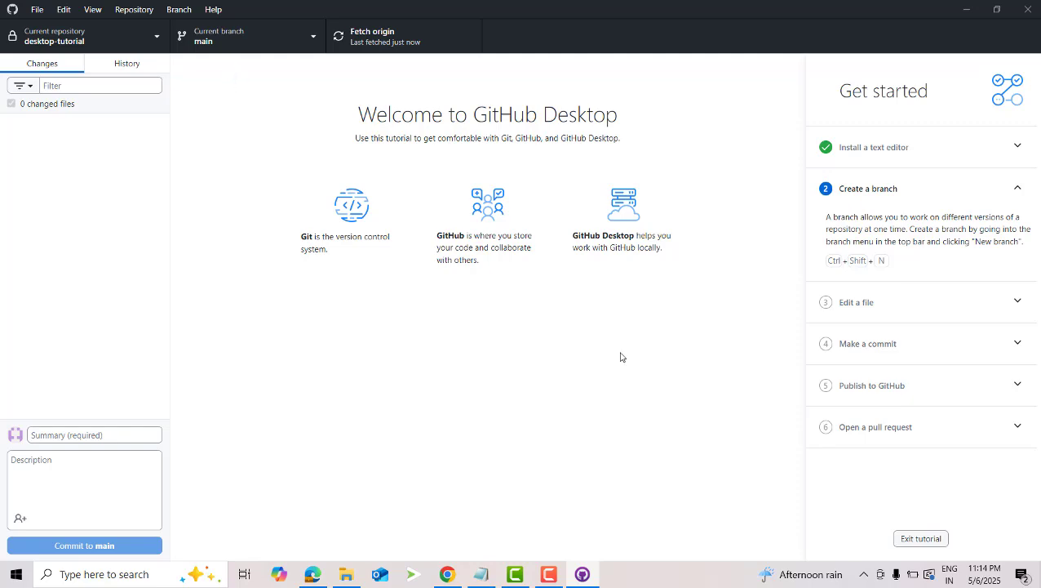
{"action": "left_click", "coordinate": [1028, 9]}
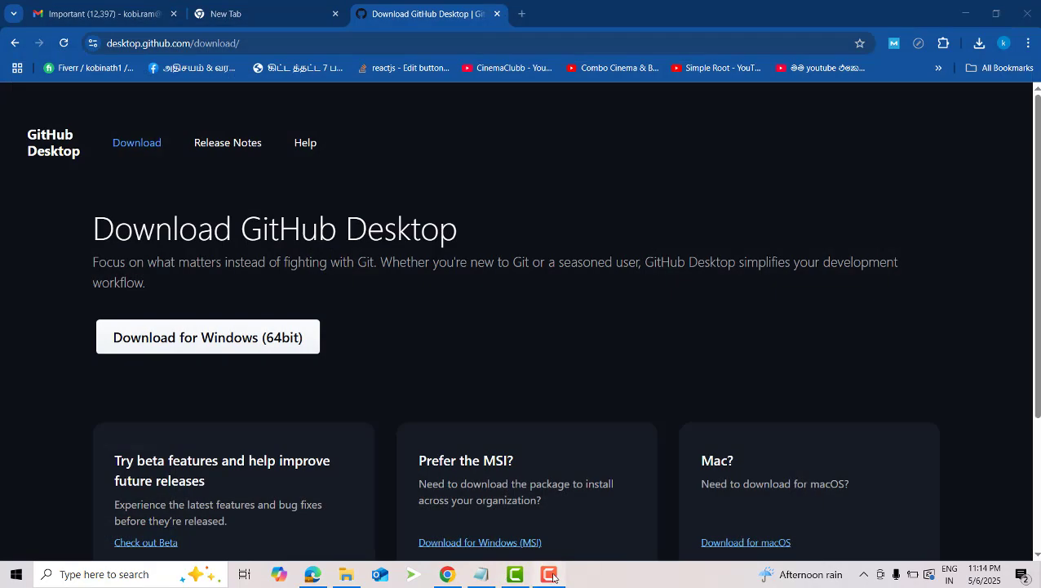